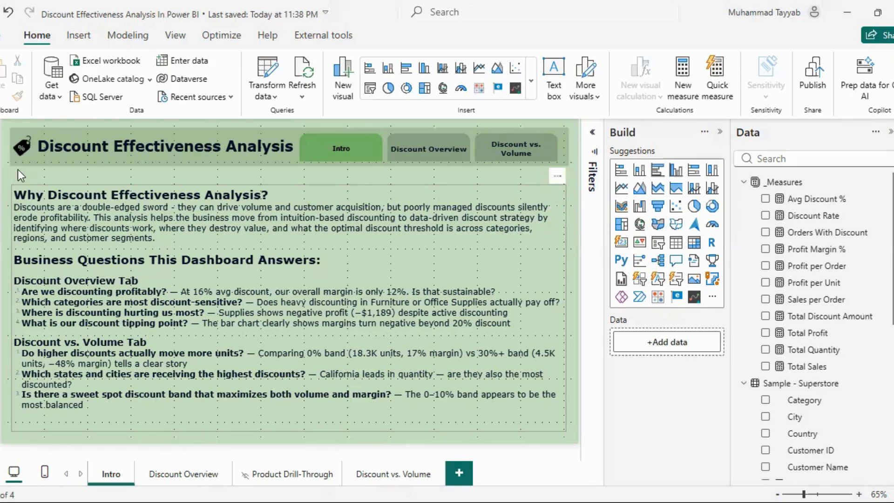
# Examine the Superstore table's Discount and Profit columns and the calculated Discount Band, Revenue Without Discount and Discount Amount columns.
pyautogui.click(1, 157)
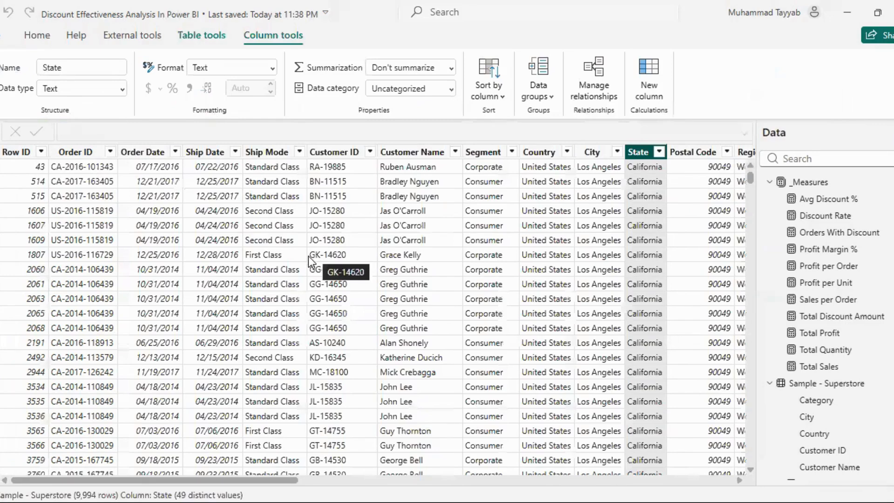
pyautogui.hscroll(10, 344, 296)
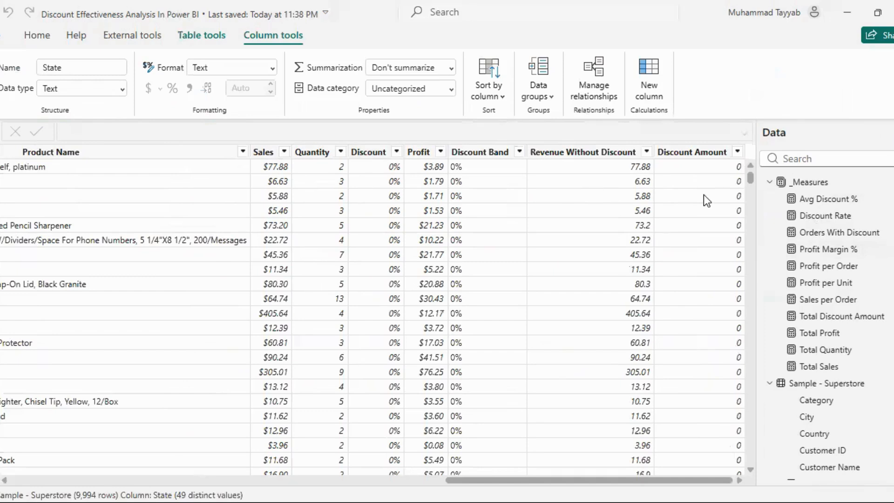
pyautogui.click(377, 153)
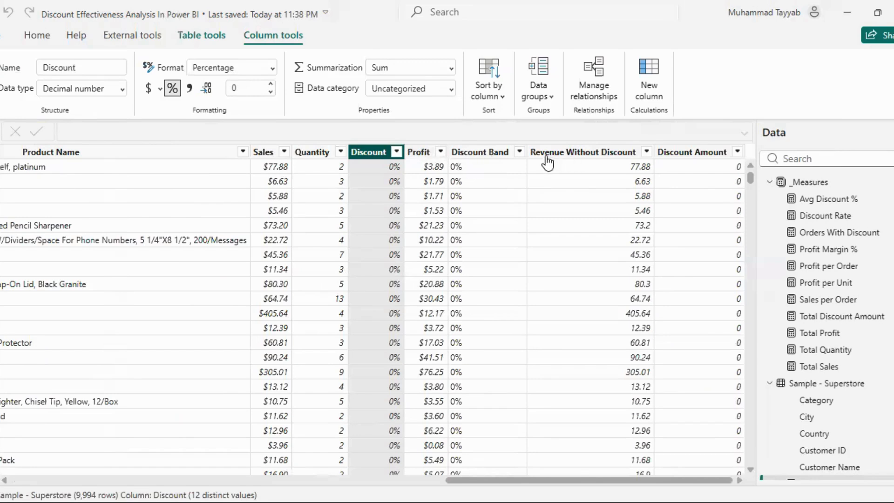
pyautogui.click(419, 153)
pyautogui.click(525, 168)
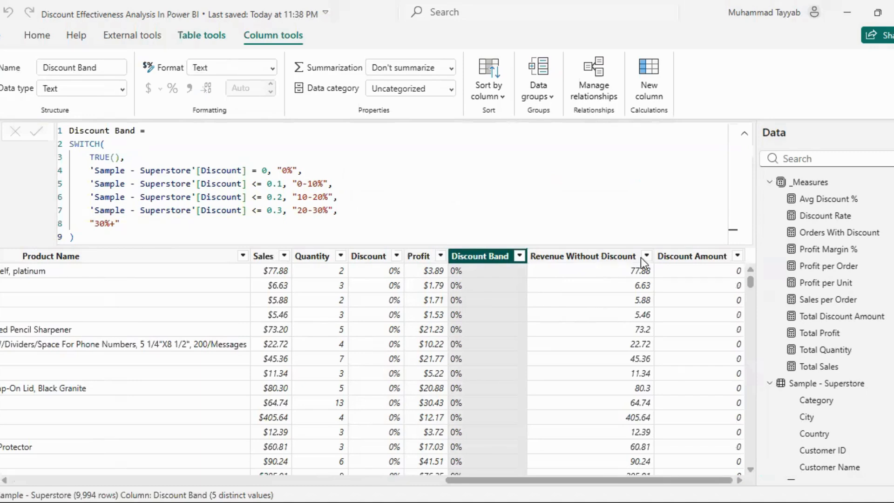
pyautogui.click(620, 257)
pyautogui.click(707, 160)
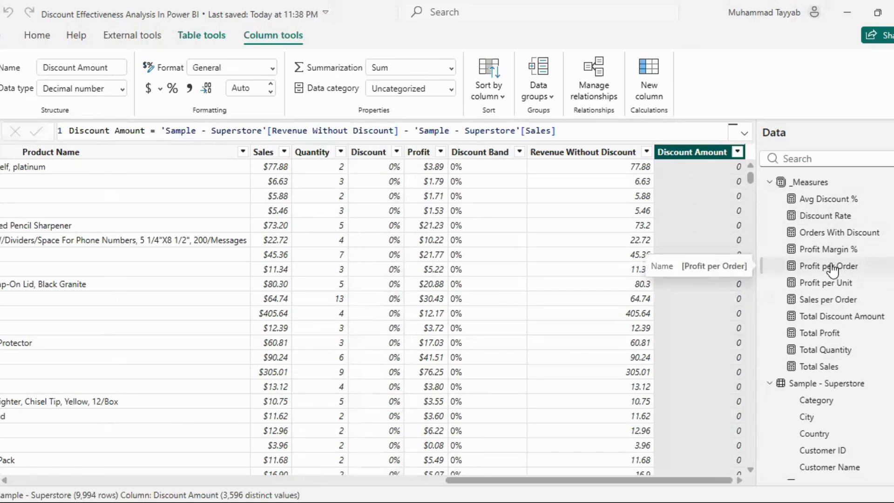
# On the Discount Overview report page, drill through from the Paper sub-category to Product Drill-Through and look through its products.
pyautogui.click(1, 133)
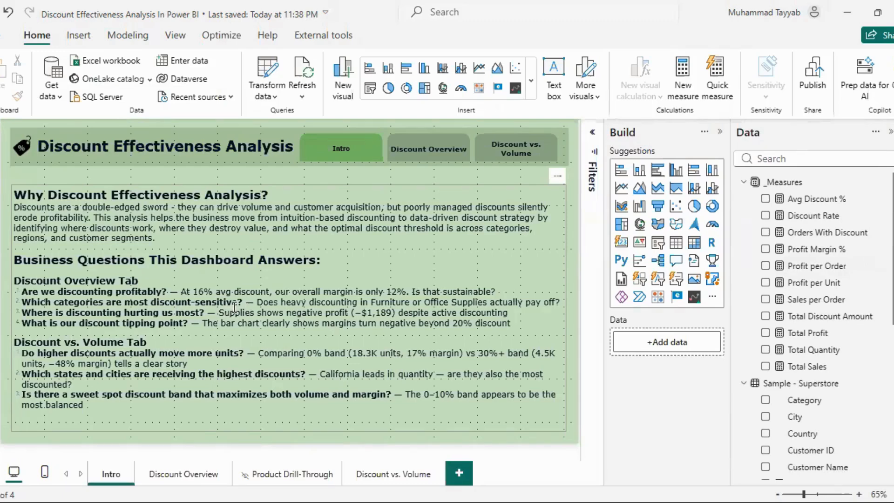
pyautogui.click(195, 473)
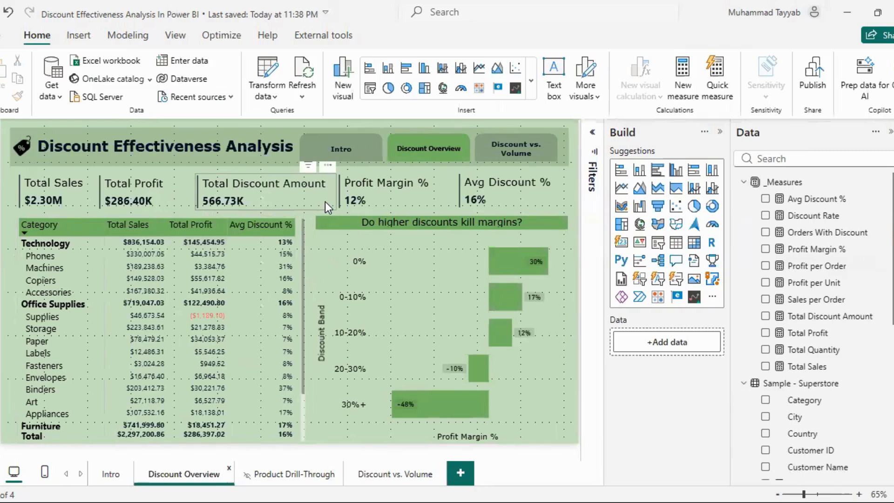
pyautogui.rightClick(69, 337)
pyautogui.moveTo(182, 213)
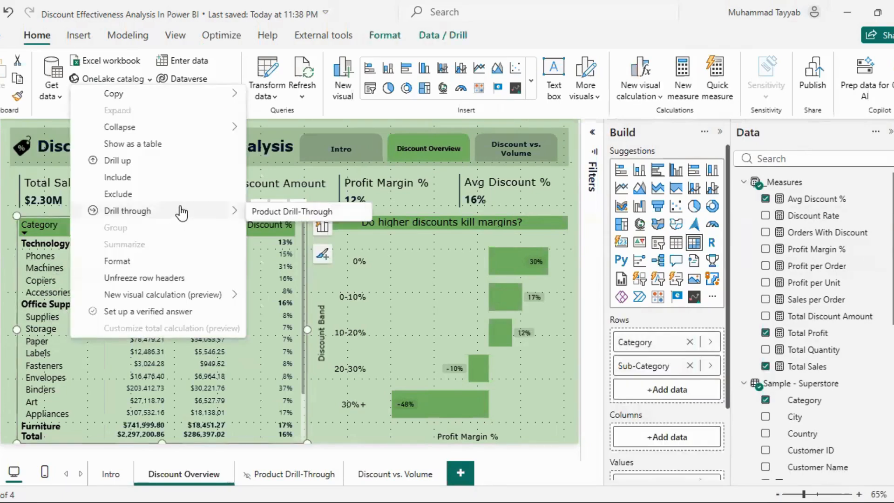
pyautogui.click(313, 212)
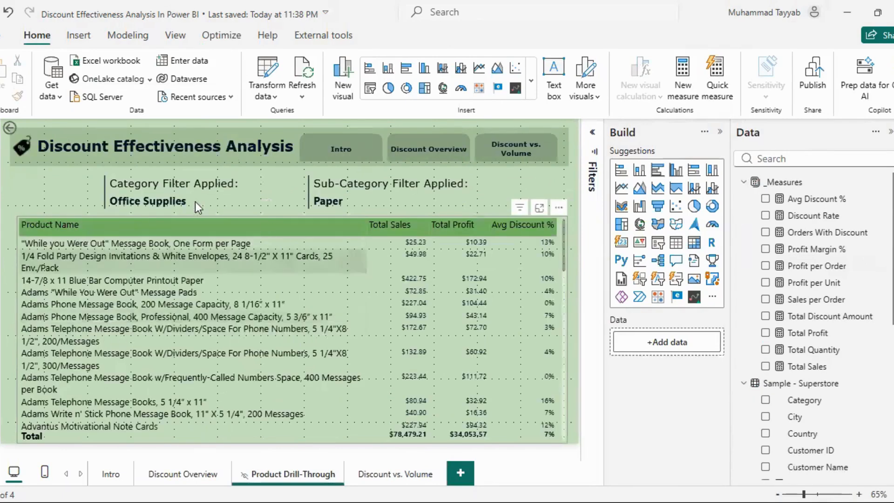
pyautogui.scroll(-10, 251, 327)
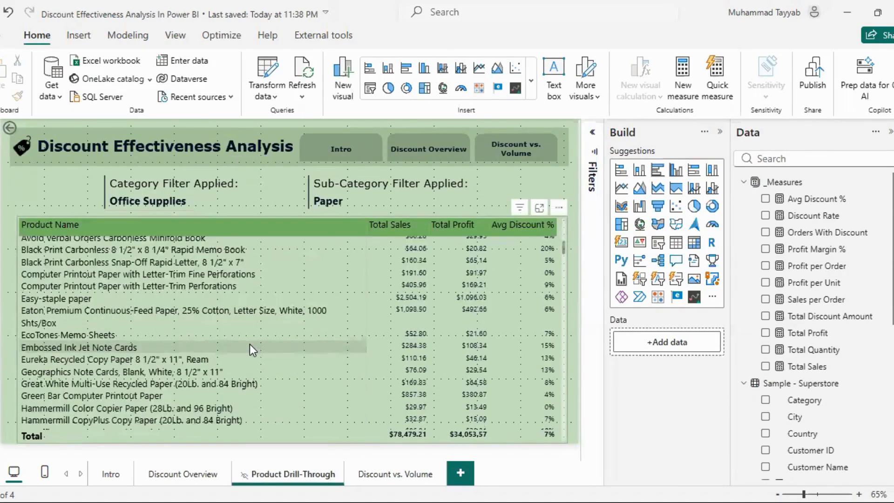
pyautogui.scroll(8, 249, 345)
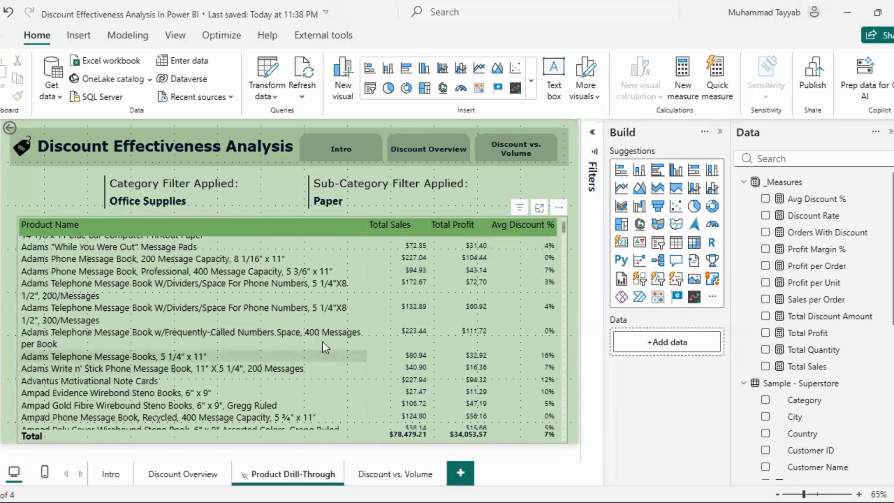
# View the Discount vs. Volume page's charts and return to the business questions on the Intro page.
pyautogui.keyDown('ctrl'); pyautogui.click(515, 149); pyautogui.keyUp('ctrl')
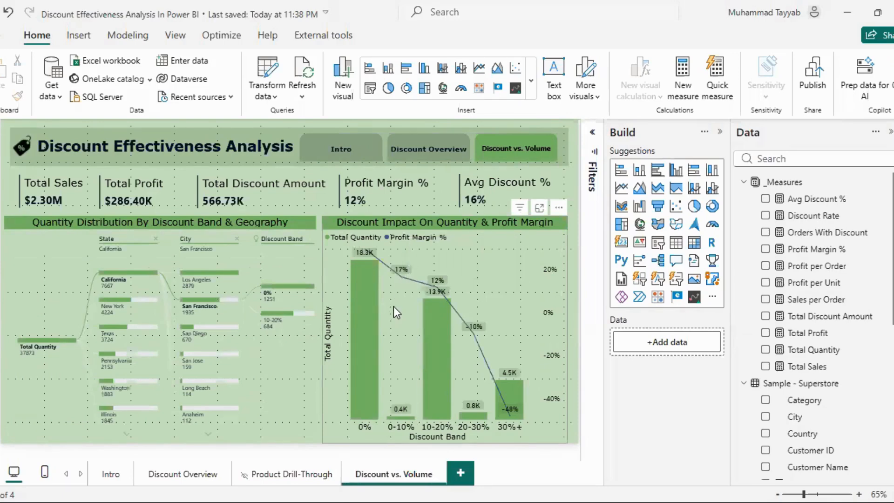
pyautogui.click(111, 474)
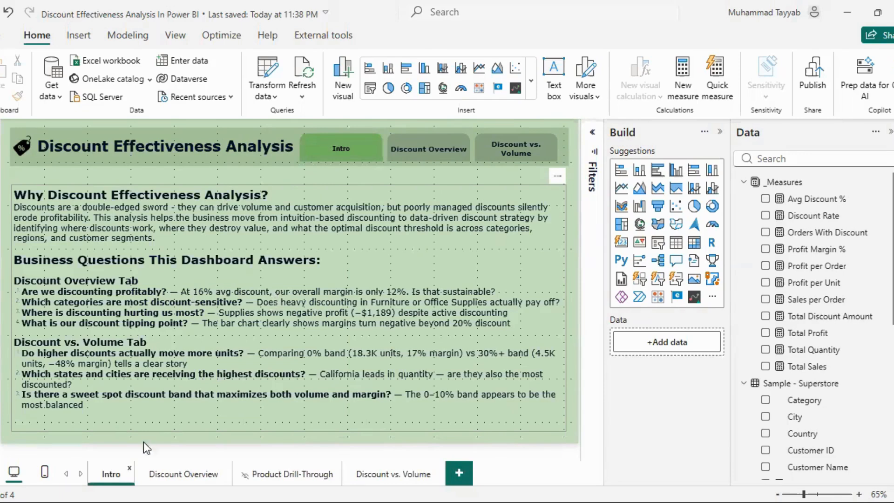
# Examine the Discount Overview page's matrix of sales, profit and average discount by category and sub-category.
pyautogui.click(200, 481)
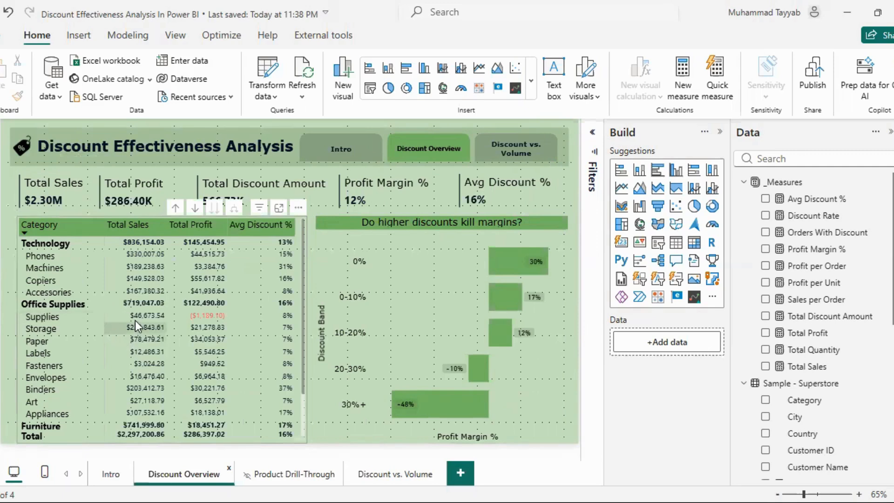
pyautogui.scroll(-2, 148, 369)
pyautogui.scroll(2, 148, 365)
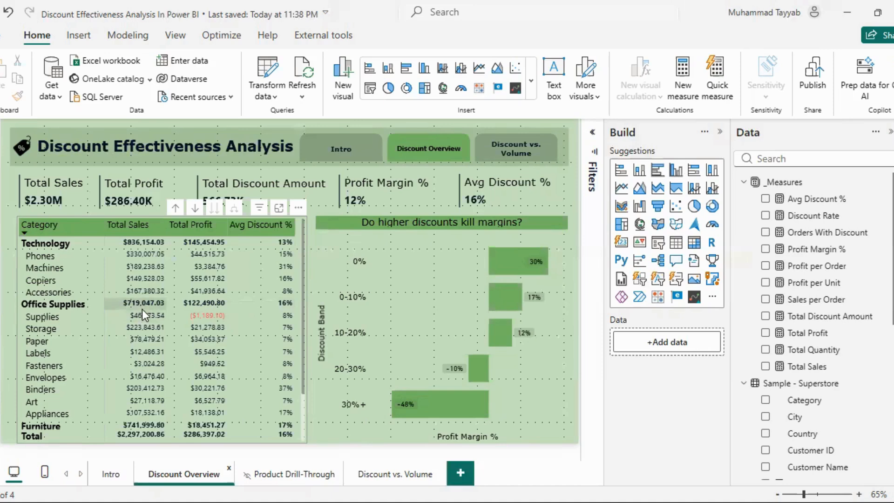
pyautogui.scroll(-2, 113, 364)
pyautogui.scroll(2, 75, 321)
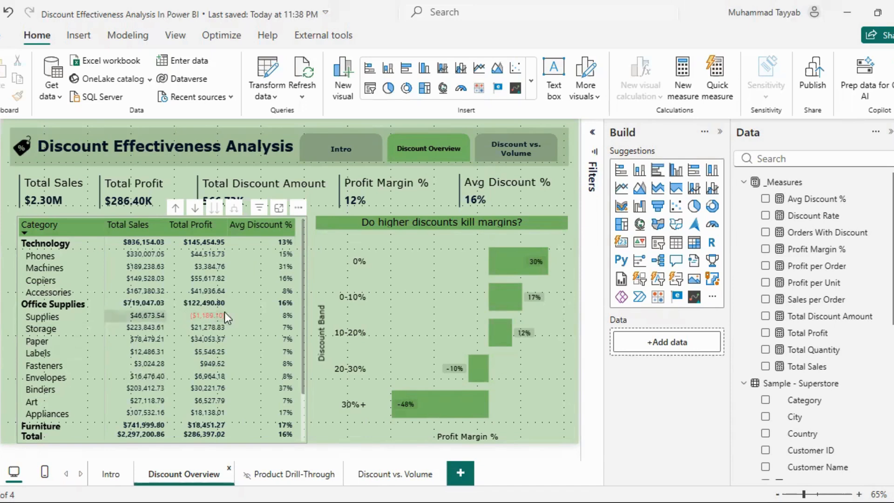
# Review the Intro page's questions and compare profits in the Discount Overview matrix down to the Furniture sub-categories.
pyautogui.click(100, 477)
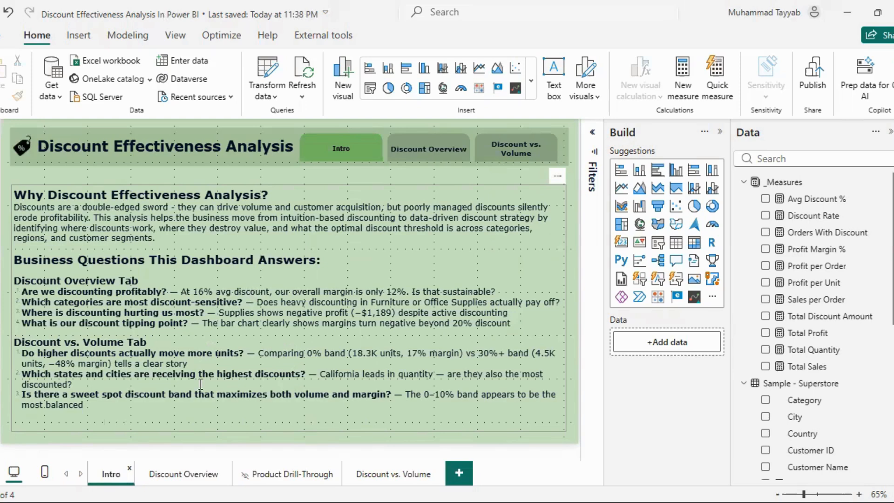
pyautogui.click(189, 473)
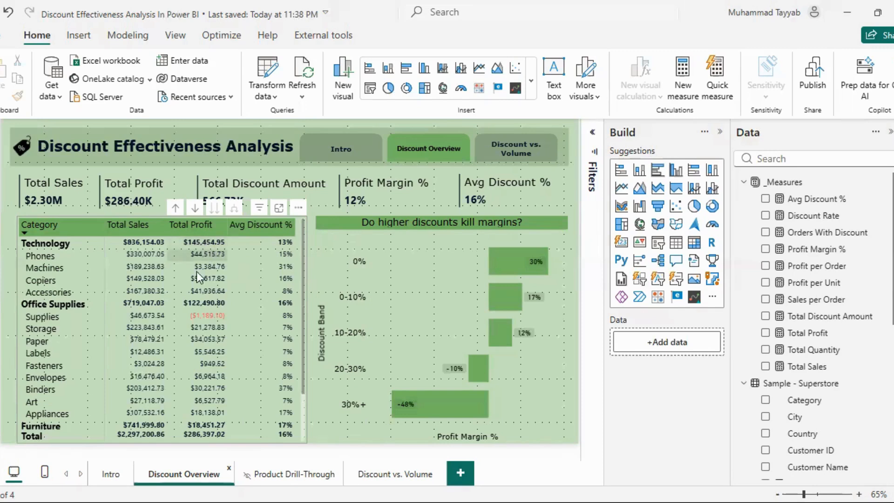
pyautogui.scroll(-2, 212, 251)
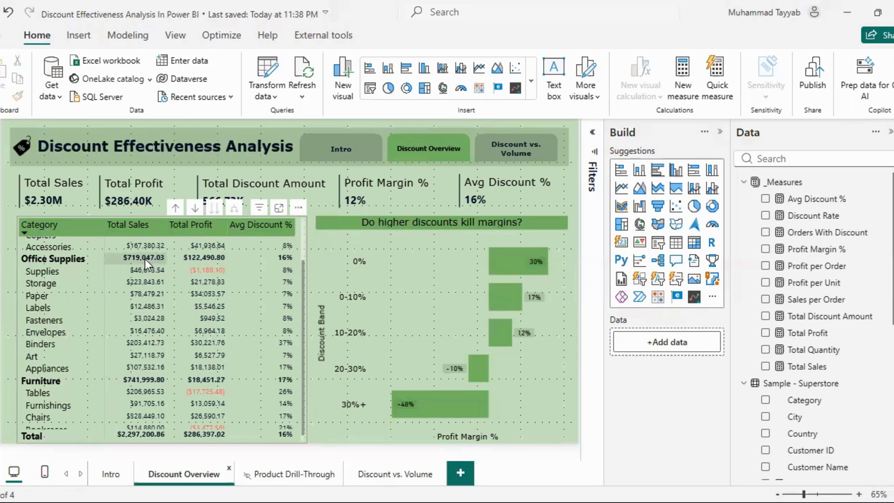
pyautogui.scroll(-1, 182, 355)
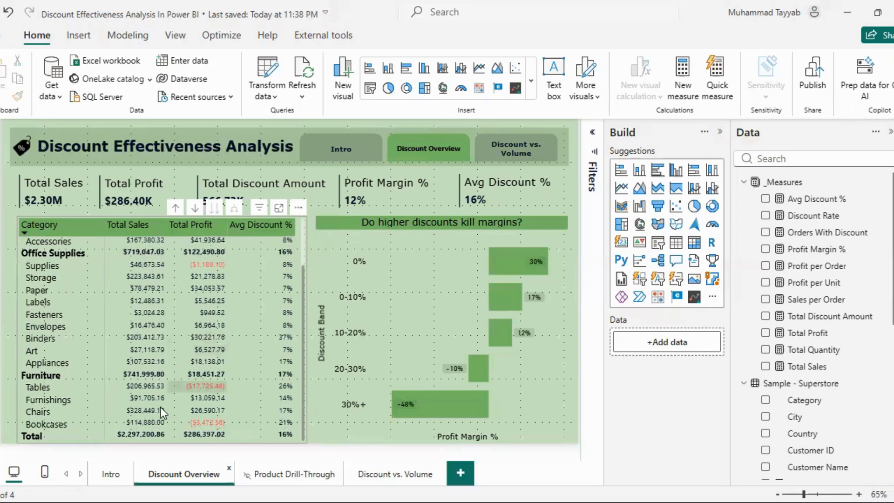
pyautogui.scroll(2, 177, 378)
pyautogui.scroll(-2, 180, 377)
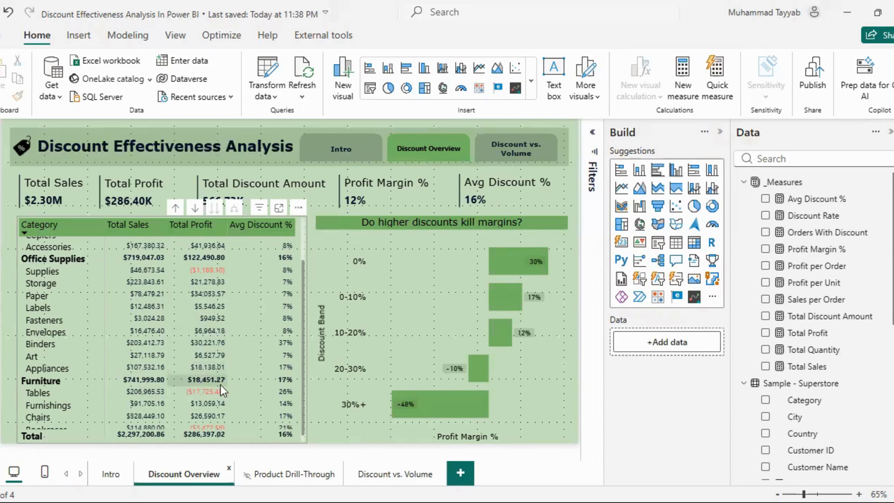
pyautogui.scroll(-1, 247, 413)
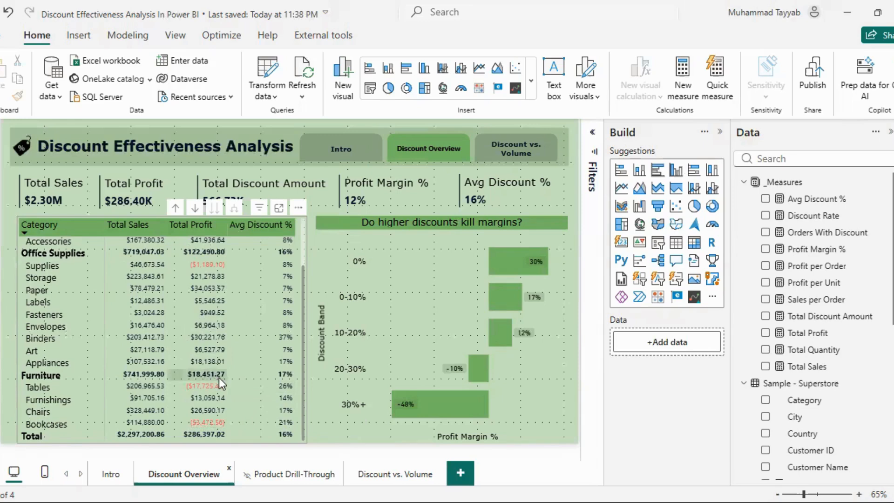
# Check the Intro page's discount tipping point question against the profit margin of each discount band in the Discount Overview bar chart.
pyautogui.click(105, 472)
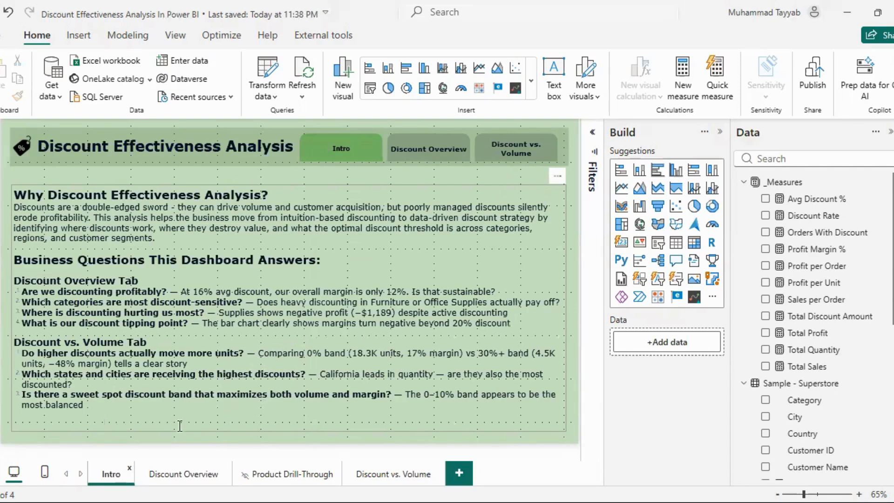
pyautogui.click(184, 473)
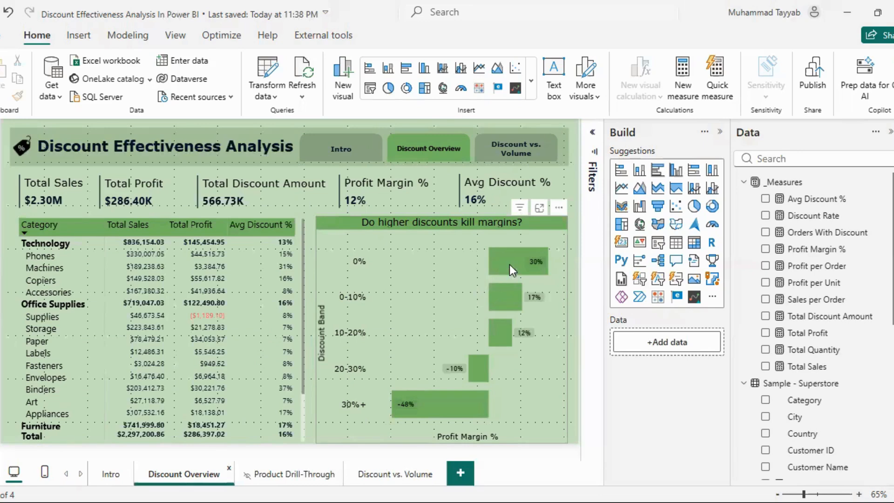
pyautogui.moveTo(499, 270)
pyautogui.moveTo(534, 262)
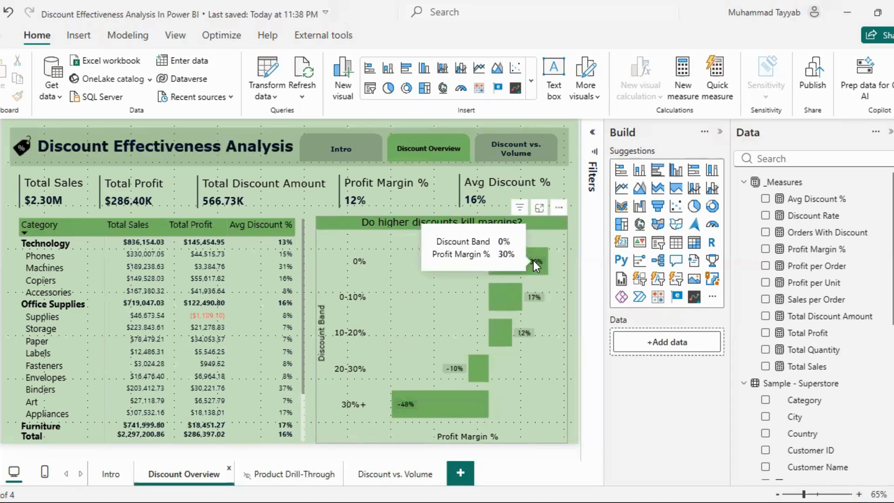
pyautogui.moveTo(514, 295)
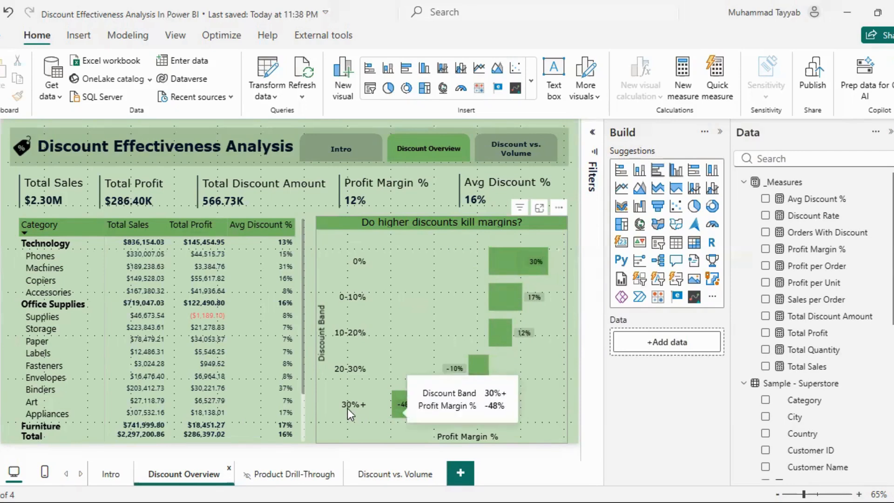
pyautogui.moveTo(467, 400)
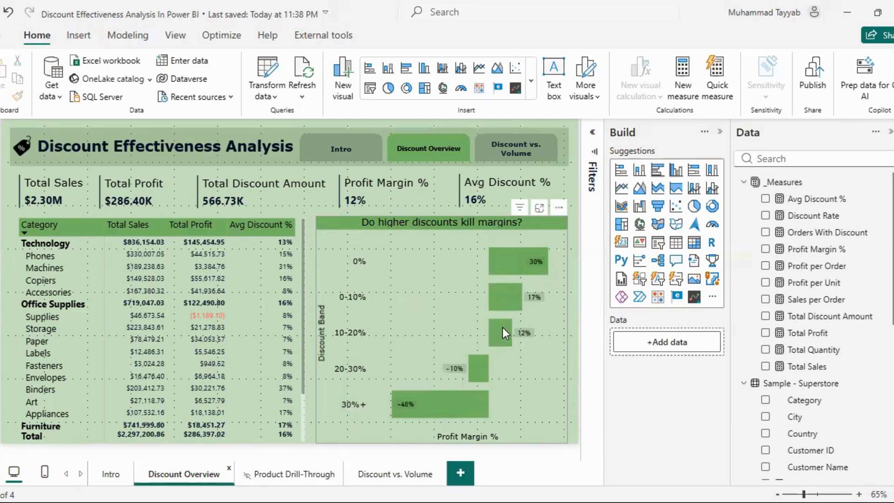
pyautogui.moveTo(508, 328)
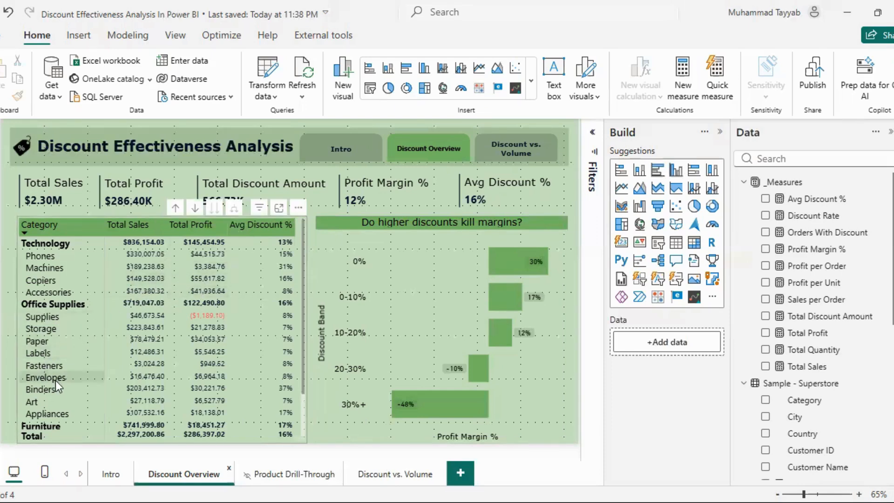
# Drill through from the Supplies sub-category in the category matrix to Product Drill-Through and look through its products.
pyautogui.scroll(-2, 52, 380)
pyautogui.scroll(2, 66, 377)
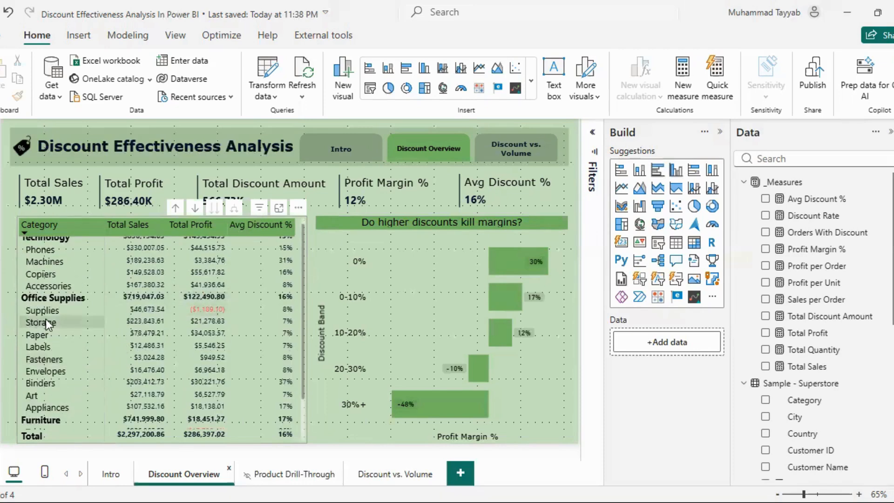
pyautogui.rightClick(54, 311)
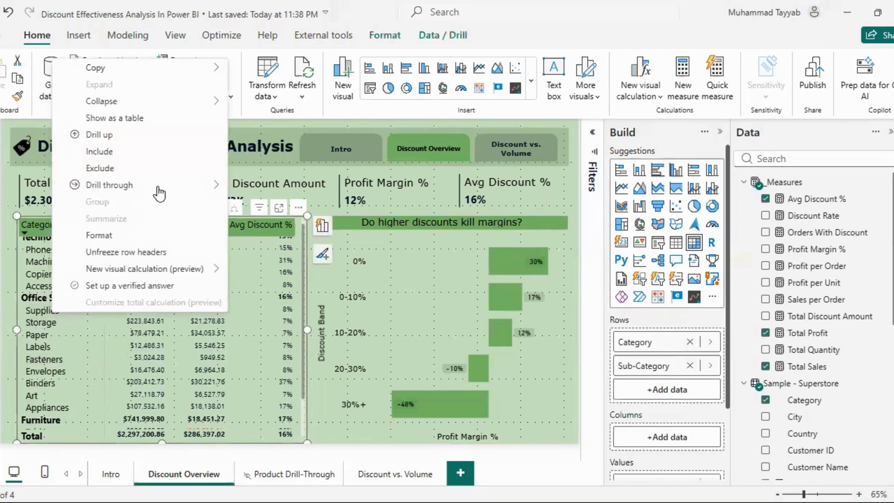
pyautogui.moveTo(161, 186)
pyautogui.click(262, 190)
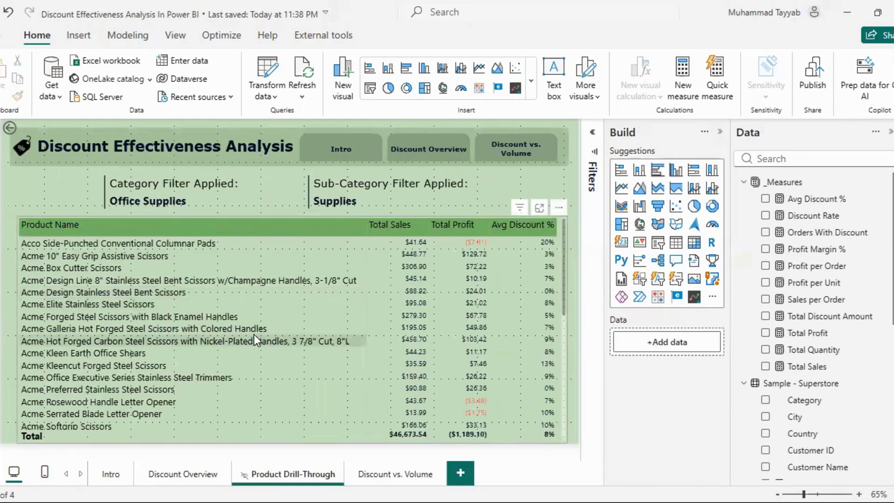
pyautogui.scroll(-3, 254, 341)
pyautogui.scroll(-4, 254, 333)
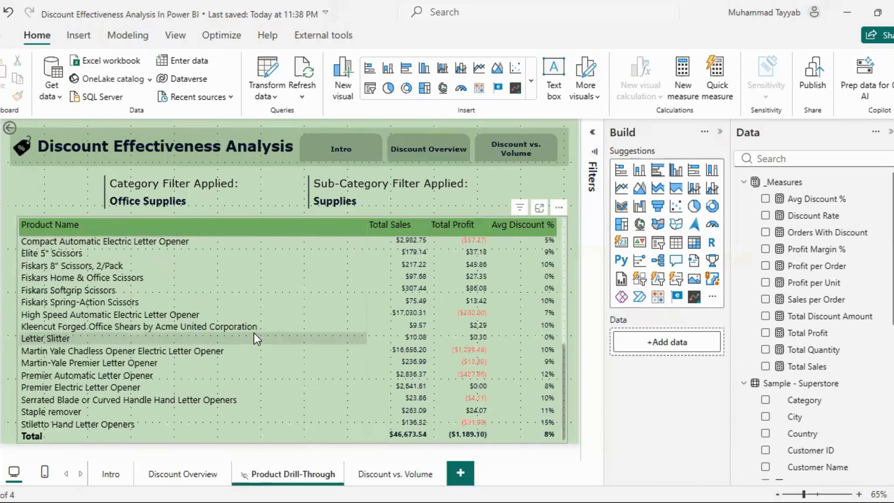
# Sort the Supplies product table by Total Profit in ascending order.
pyautogui.scroll(8, 458, 352)
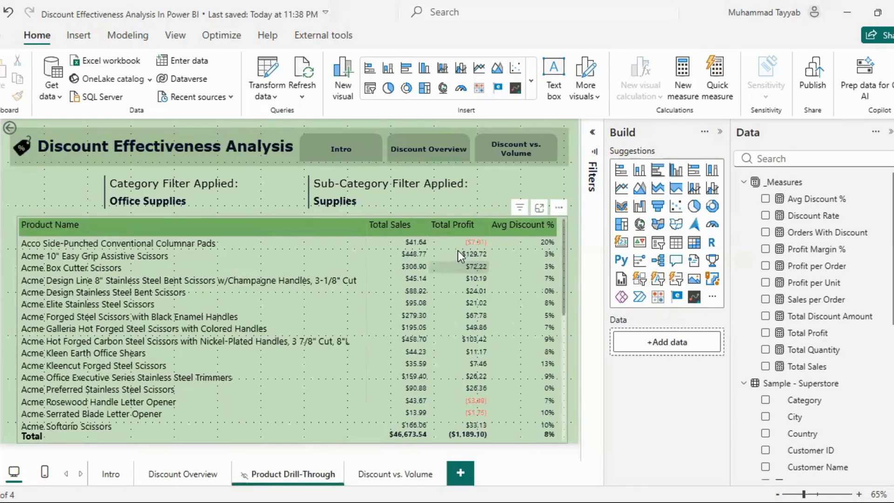
pyautogui.click(462, 230)
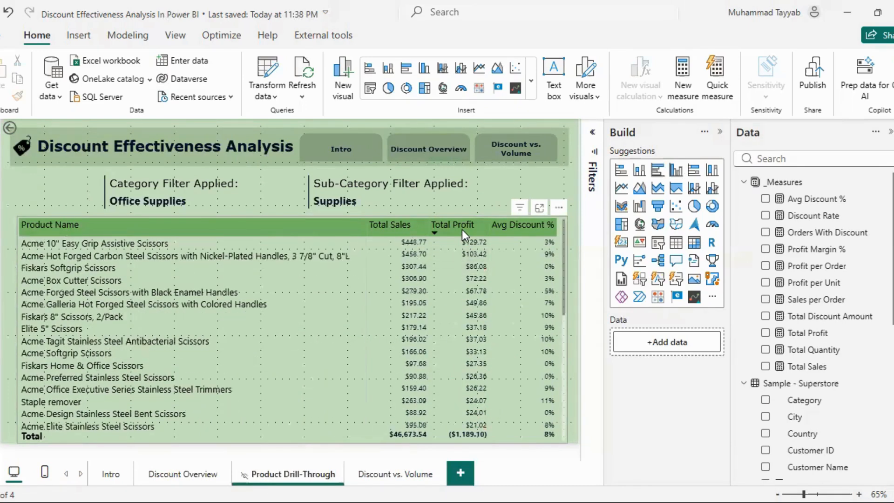
pyautogui.click(462, 230)
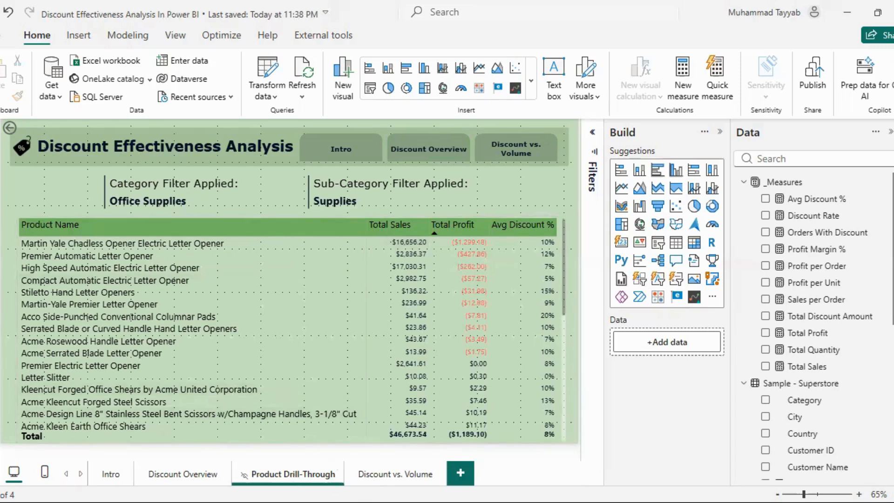
# Look over the Discount vs. Volume and Discount Overview pages and read the Discount vs. Volume questions on the Intro page.
pyautogui.click(392, 473)
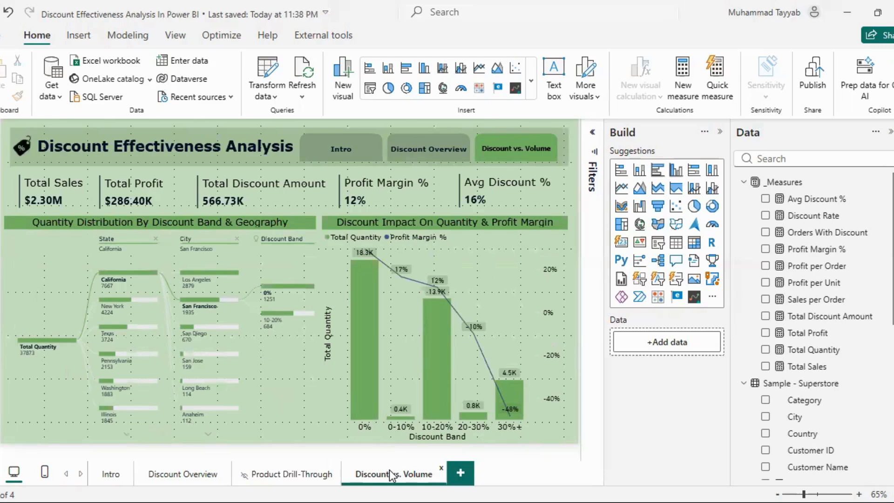
pyautogui.click(110, 475)
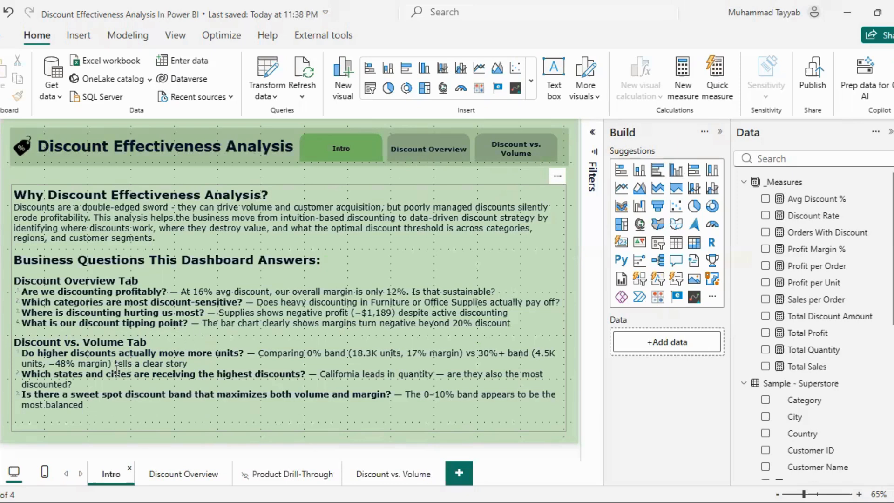
pyautogui.click(188, 472)
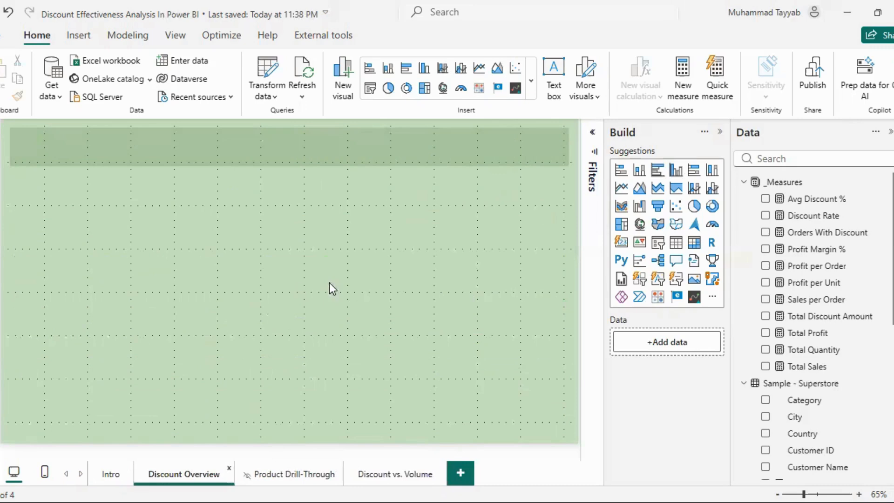
pyautogui.click(111, 474)
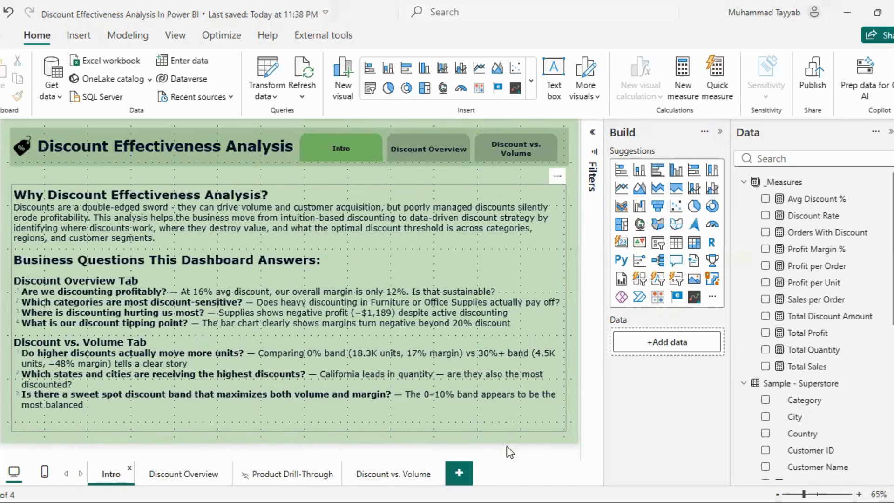
# Compare total quantity across the 0%, 0-10% and 30%+ discount bands in the Discount Impact On Quantity & Profit Margin chart.
pyautogui.click(408, 475)
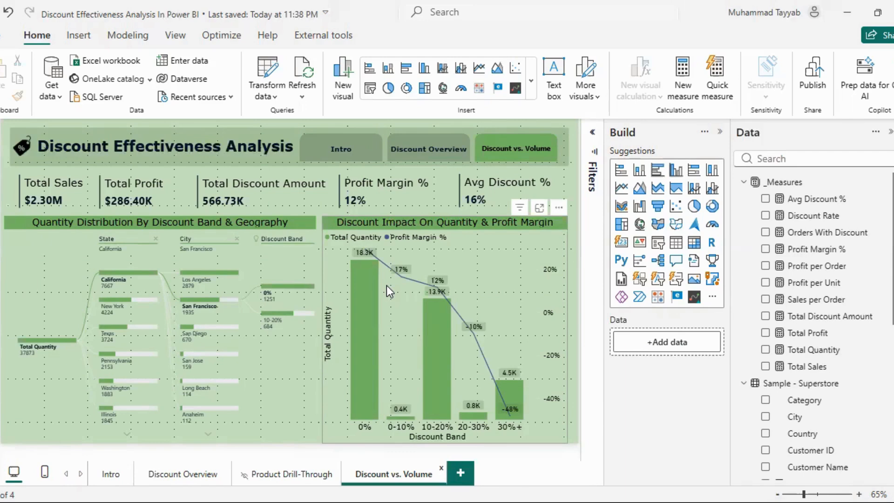
pyautogui.moveTo(361, 358)
pyautogui.moveTo(365, 272)
pyautogui.moveTo(404, 418)
pyautogui.moveTo(504, 385)
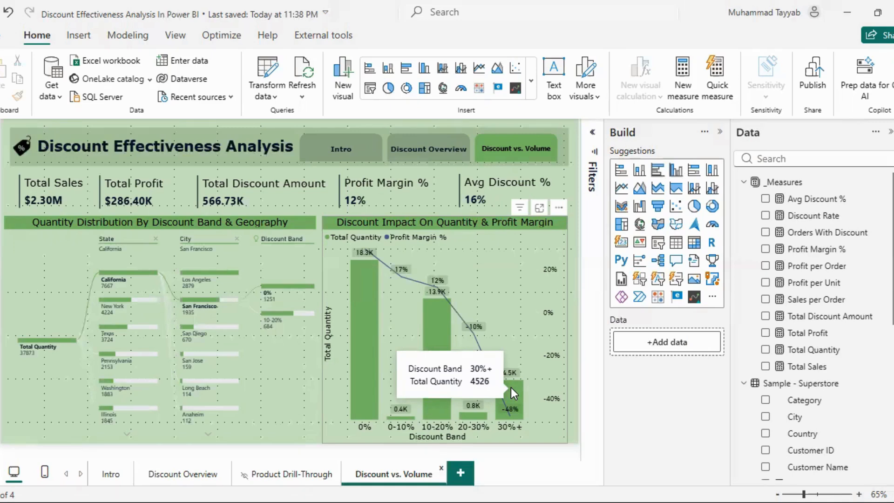
# Check the Intro page's question about the most discounted states and cities against California in the Discount vs. Volume decomposition tree.
pyautogui.click(105, 473)
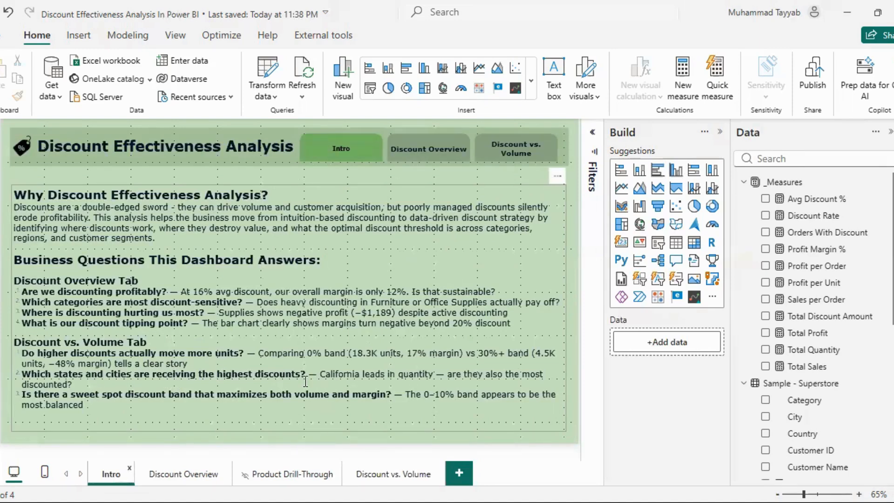
pyautogui.click(396, 475)
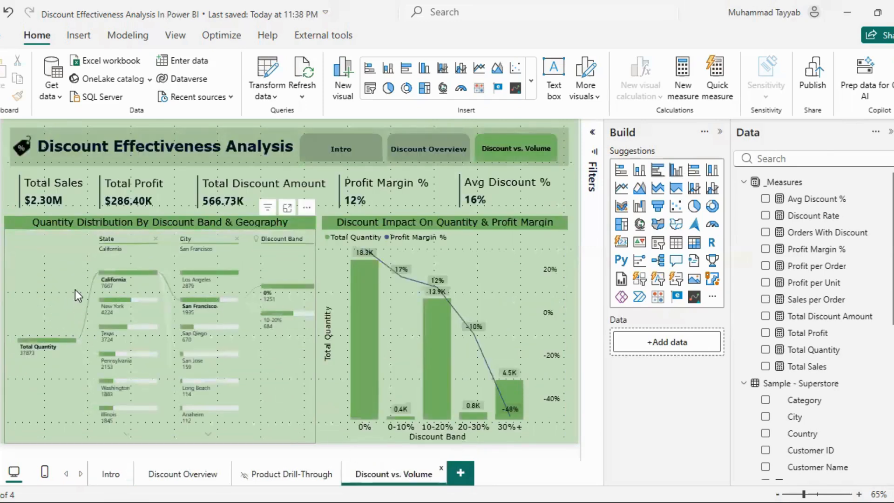
pyautogui.moveTo(124, 272)
# Recap the report from the Intro questions through the Discount Overview matrix's Furniture sub-categories to the Discount vs. Volume and Product Drill-Through pages.
pyautogui.click(110, 475)
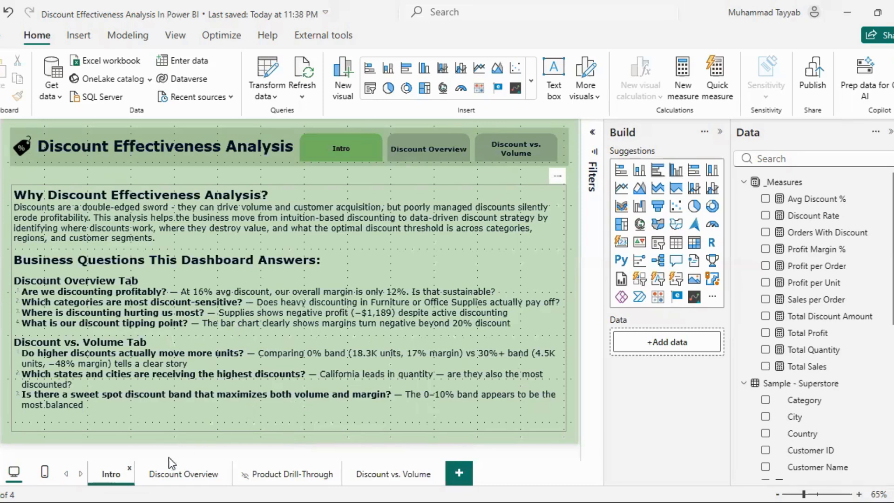
pyautogui.click(191, 474)
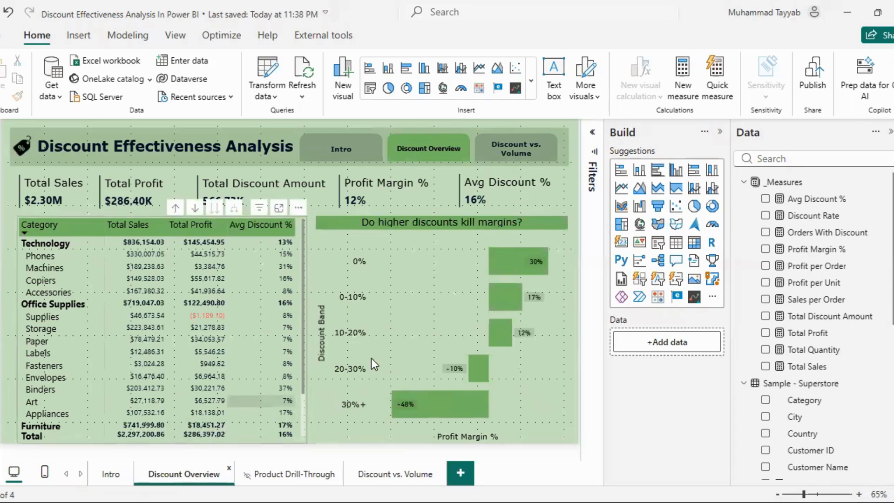
pyautogui.scroll(-2, 164, 394)
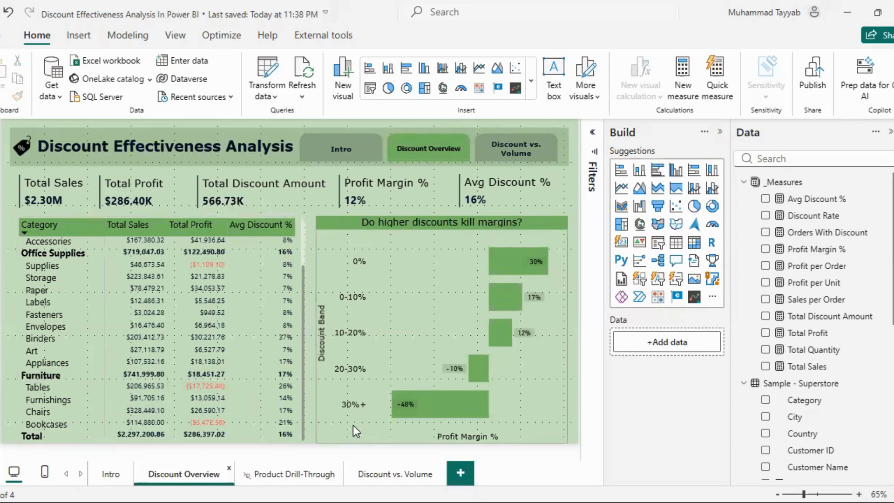
pyautogui.click(305, 474)
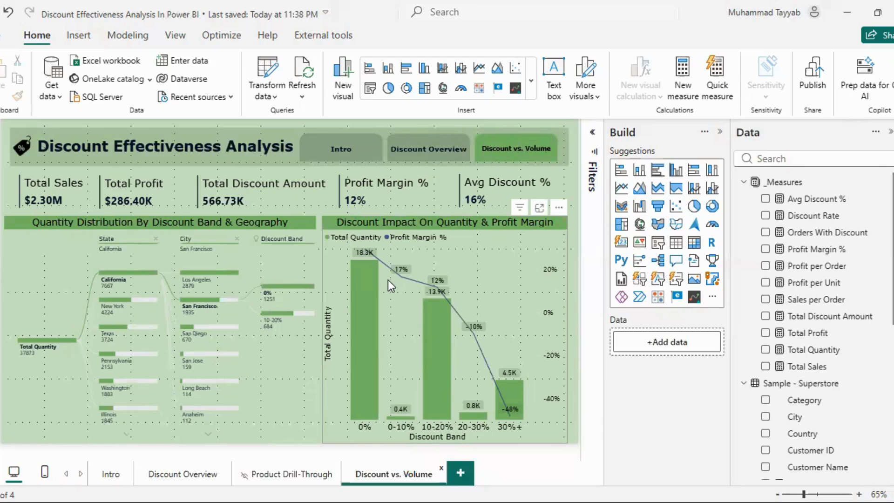
pyautogui.click(270, 469)
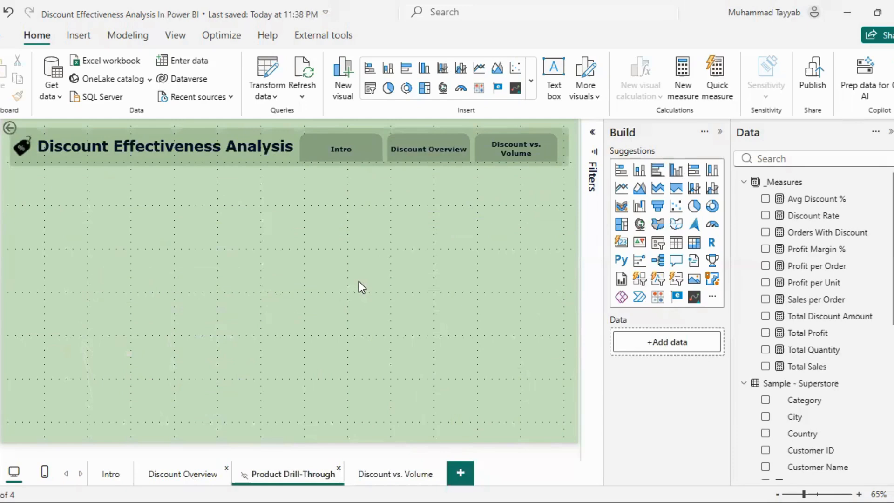